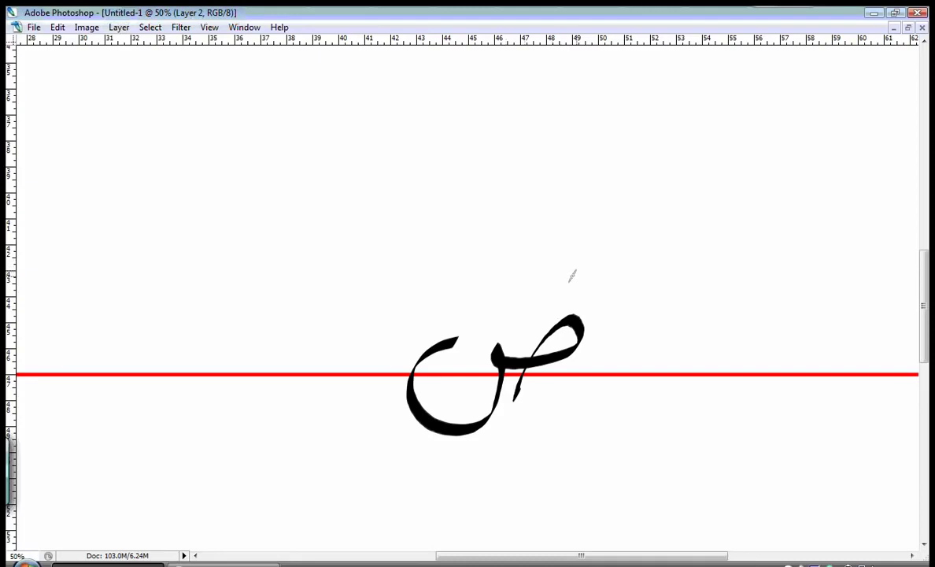
# Paint the letter س to the left of ص on the red baseline, mark above both letters, then clear the layer.
pyautogui.moveTo(301, 340)
pyautogui.mouseDown()
pyautogui.moveTo(303, 358)
pyautogui.moveTo(255, 370)
pyautogui.moveTo(195, 364)
pyautogui.moveTo(223, 335)
pyautogui.mouseUp()
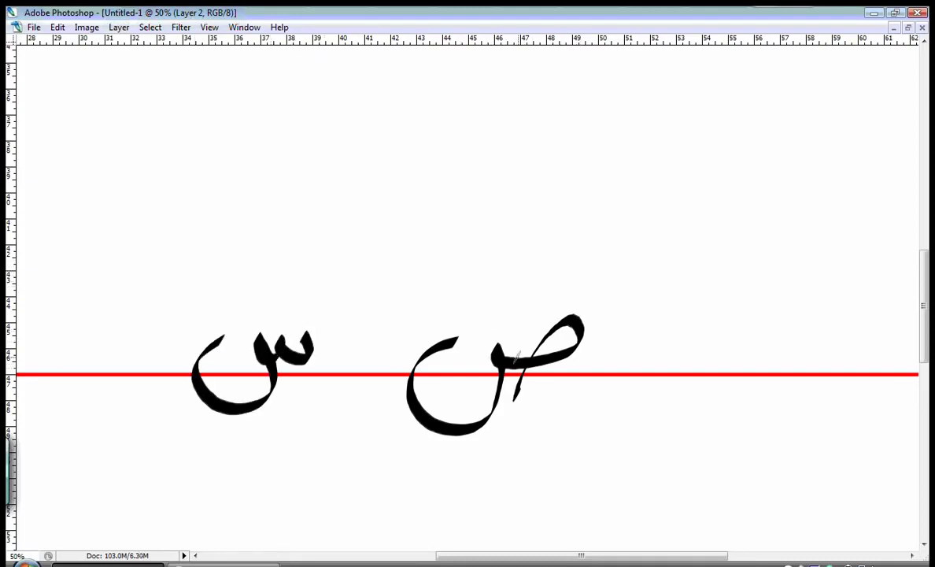
pyautogui.moveTo(293, 271)
pyautogui.mouseDown()
pyautogui.moveTo(228, 264)
pyautogui.moveTo(258, 438)
pyautogui.moveTo(279, 281)
pyautogui.mouseUp()
pyautogui.moveTo(541, 269)
pyautogui.mouseDown()
pyautogui.moveTo(465, 263)
pyautogui.moveTo(406, 416)
pyautogui.moveTo(587, 392)
pyautogui.moveTo(551, 268)
pyautogui.mouseUp()
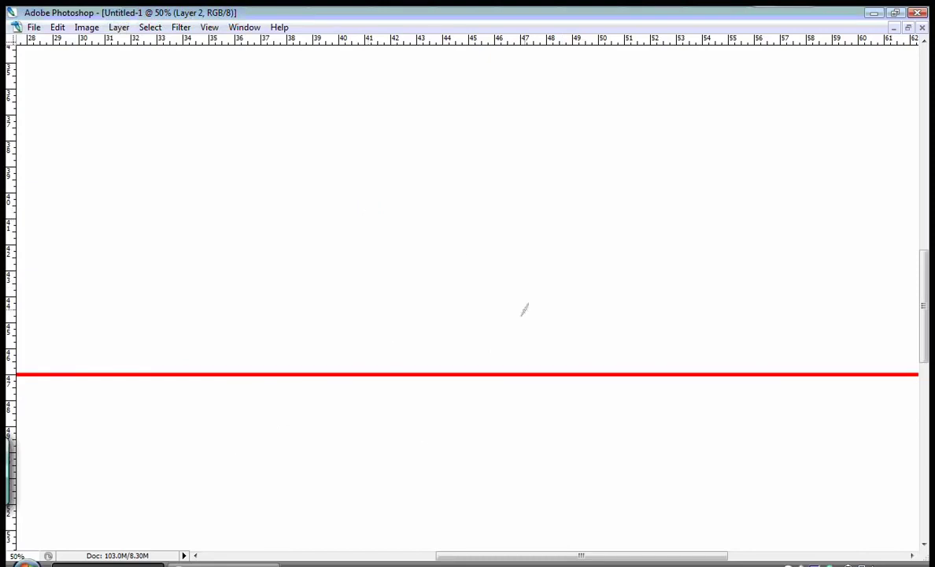
# Bring back the panels and set up orange (f17202) as the background colour with black as the foreground.
pyautogui.press('Tab')
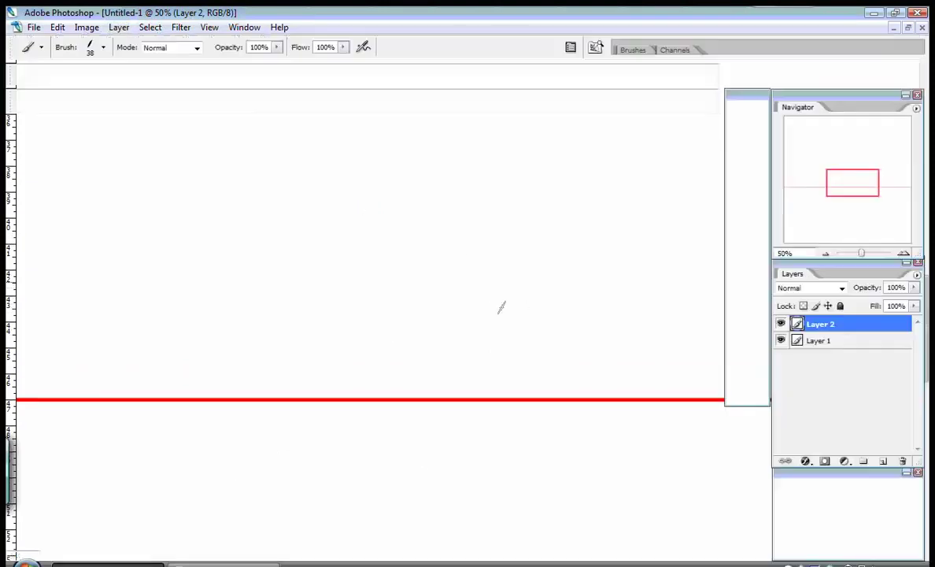
pyautogui.press('x')
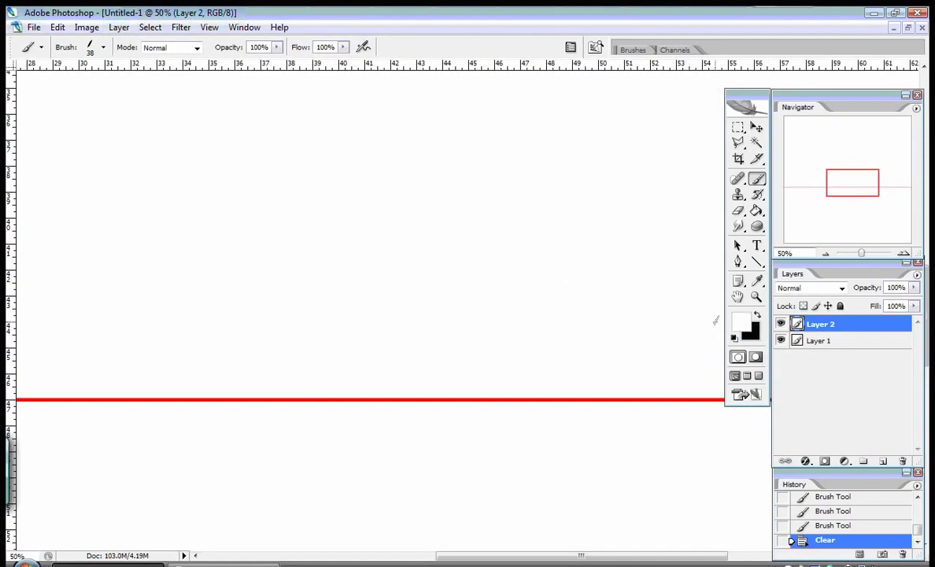
pyautogui.click(743, 322)
pyautogui.click(250, 214)
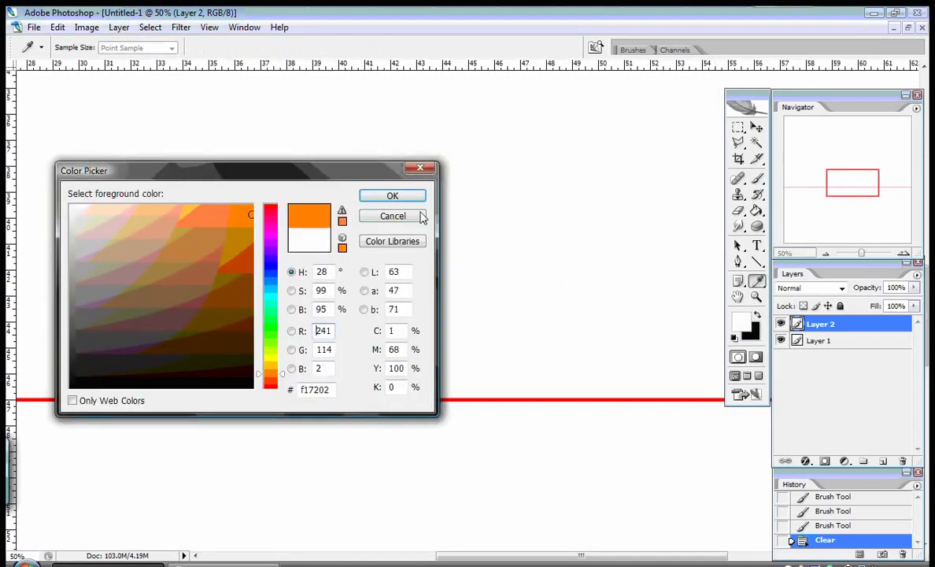
pyautogui.click(417, 199)
pyautogui.press('x')
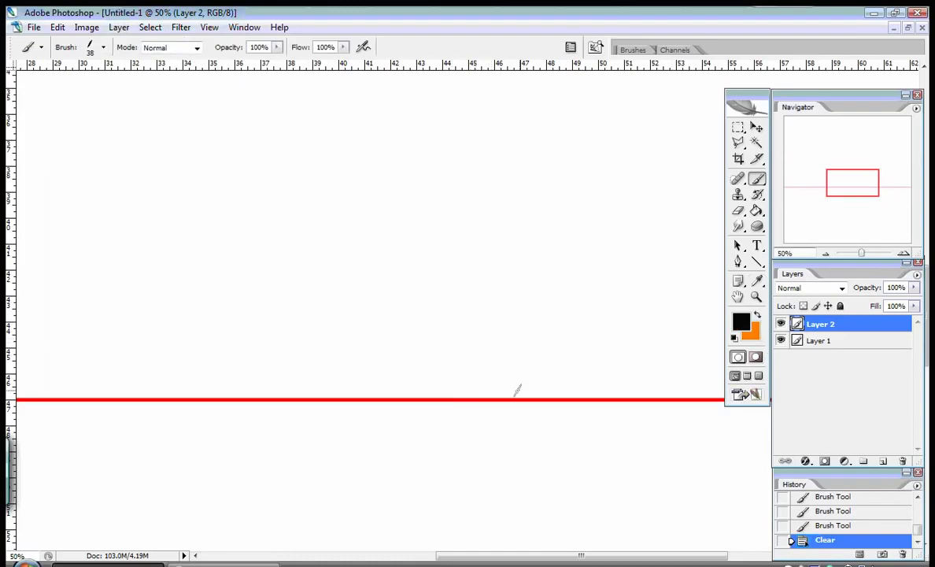
# Paint a black ص on the red baseline and try orange vowel marks above it, undoing each mark.
pyautogui.moveTo(513, 396)
pyautogui.mouseDown()
pyautogui.moveTo(519, 376)
pyautogui.moveTo(504, 410)
pyautogui.moveTo(447, 439)
pyautogui.moveTo(448, 375)
pyautogui.mouseUp()
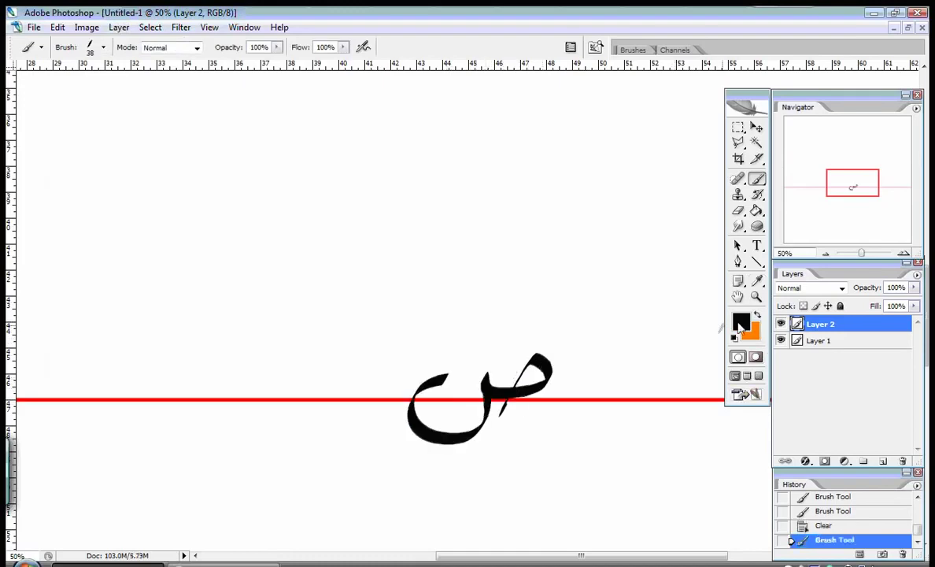
pyautogui.press('x')
pyautogui.moveTo(497, 277); pyautogui.dragTo(435, 315)
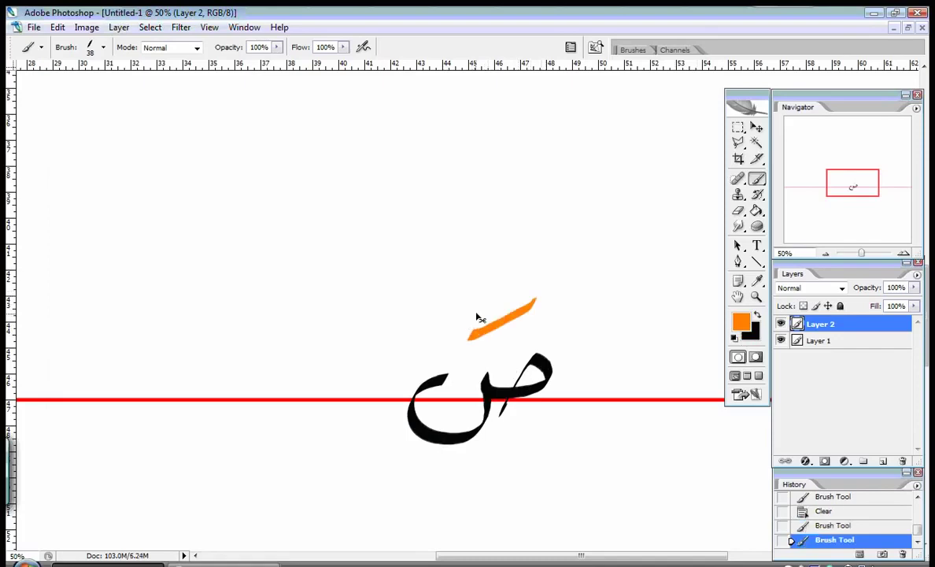
pyautogui.hotkey('ctrl', 'z')
pyautogui.moveTo(518, 303); pyautogui.dragTo(437, 348)
pyautogui.hotkey('ctrl', 'z')
# Try orange vowel strokes below and above the ص, undoing each one, then clear the layer.
pyautogui.moveTo(547, 435); pyautogui.dragTo(446, 493)
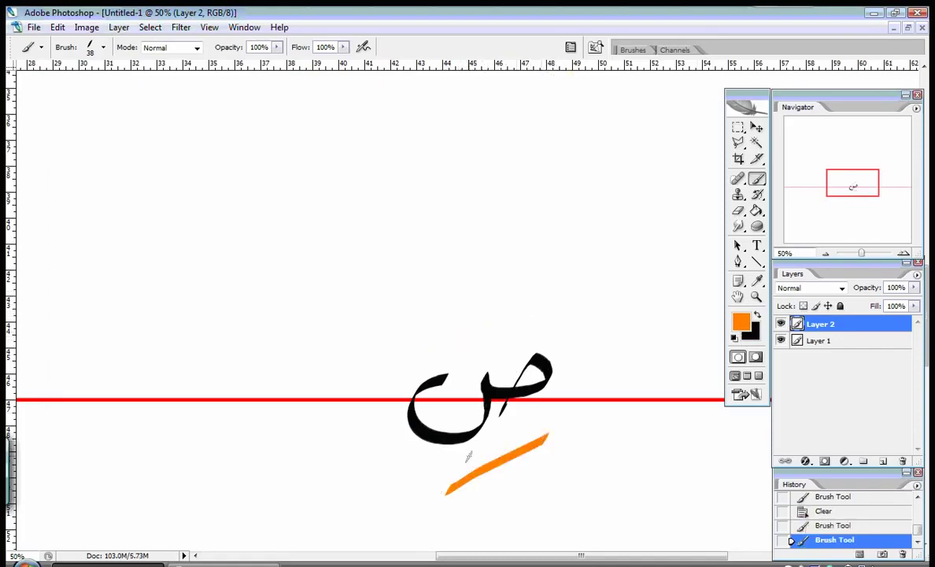
pyautogui.hotkey('ctrl', 'z')
pyautogui.moveTo(542, 277); pyautogui.dragTo(446, 327)
pyautogui.hotkey('ctrl', 'z')
pyautogui.moveTo(534, 307)
pyautogui.mouseDown()
pyautogui.moveTo(509, 287)
pyautogui.moveTo(409, 307)
pyautogui.mouseUp()
pyautogui.hotkey('ctrl', 'z')
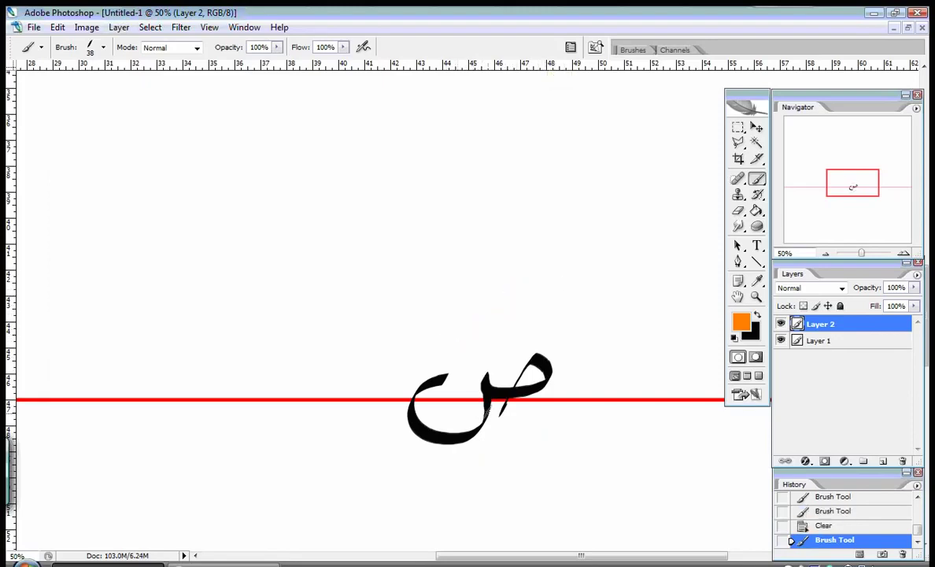
pyautogui.moveTo(538, 444); pyautogui.dragTo(446, 493)
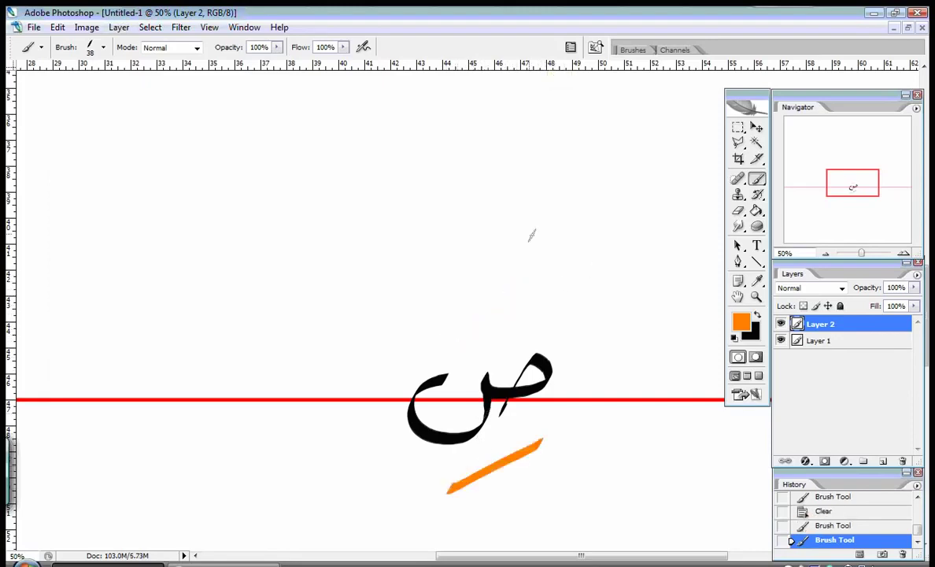
pyautogui.hotkey('ctrl', 'z')
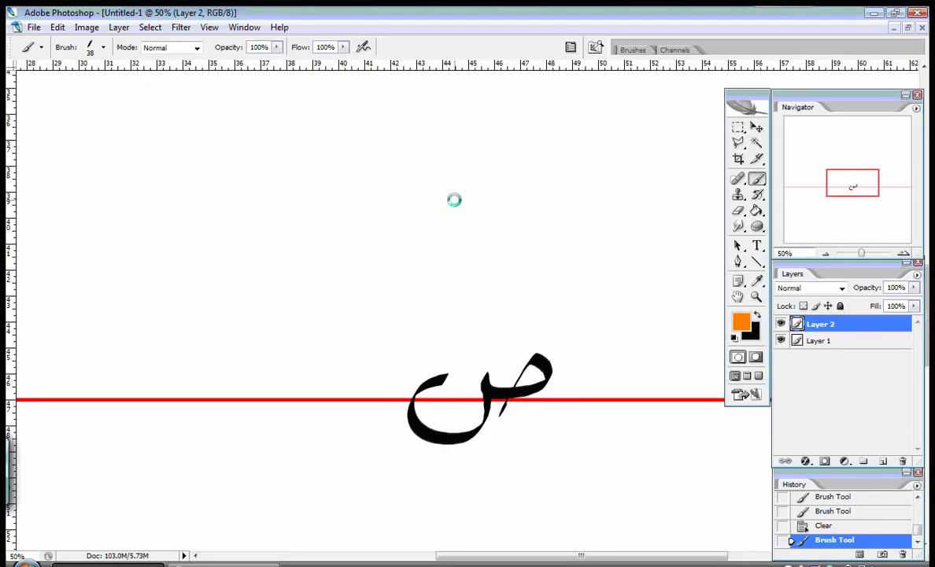
pyautogui.press('Delete')
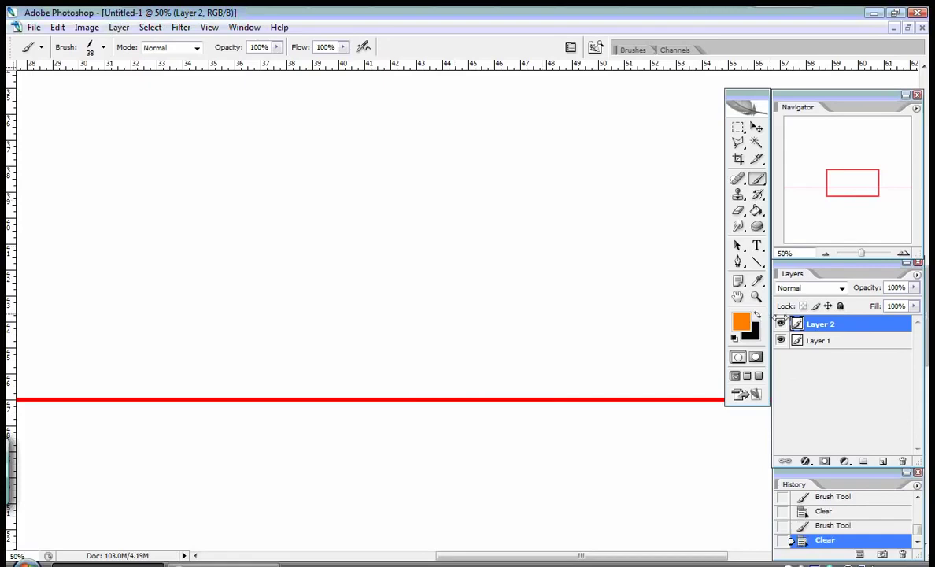
# Paint a black ض with its diamond dot on the red baseline, then clear the layer.
pyautogui.click(758, 314)
pyautogui.moveTo(517, 415)
pyautogui.mouseDown()
pyautogui.moveTo(526, 383)
pyautogui.moveTo(520, 398)
pyautogui.moveTo(502, 387)
pyautogui.moveTo(508, 418)
pyautogui.moveTo(495, 445)
pyautogui.moveTo(458, 379)
pyautogui.mouseUp()
pyautogui.moveTo(515, 363); pyautogui.dragTo(517, 349)
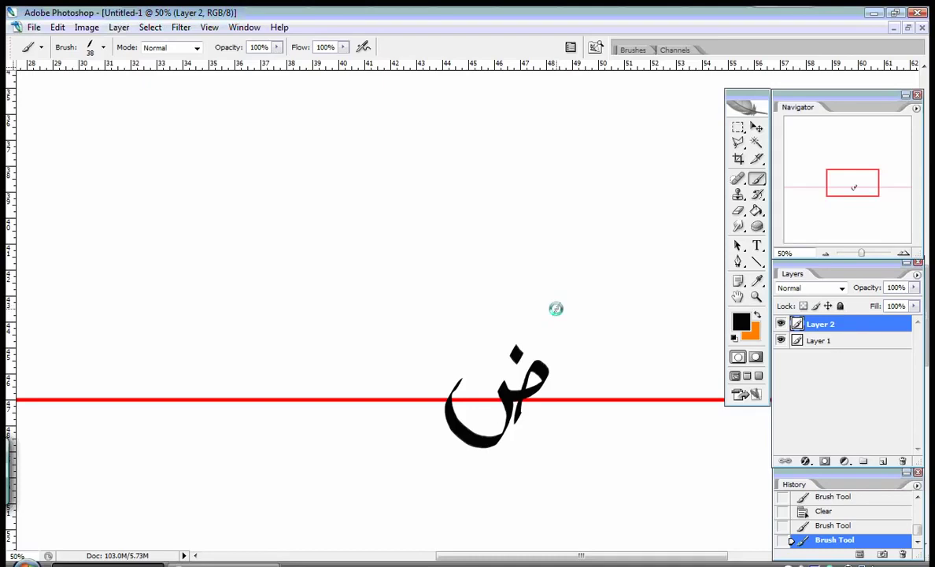
pyautogui.press('Delete')
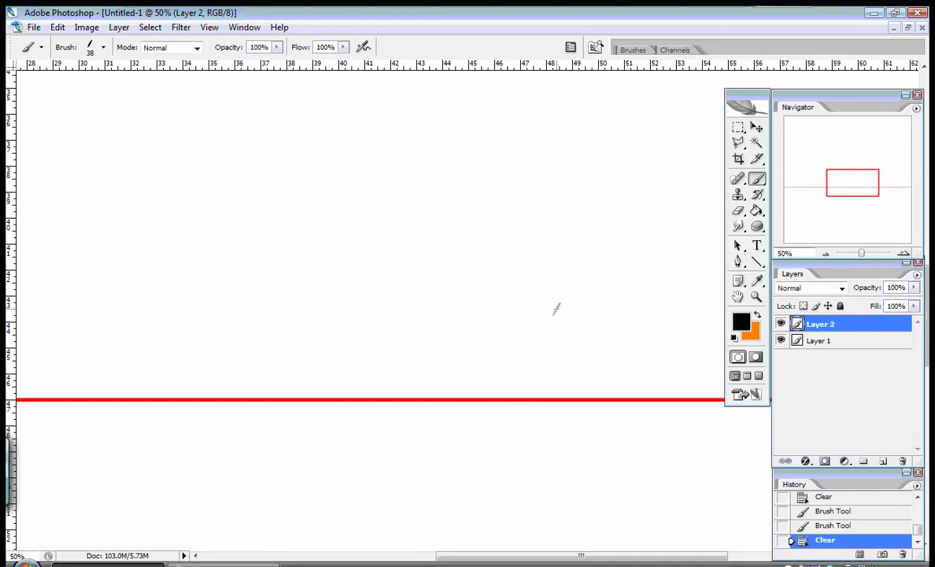
# Paint the black ض with its dot again and try orange vowel marks above it, undoing each mark.
pyautogui.moveTo(506, 409)
pyautogui.mouseDown()
pyautogui.moveTo(551, 376)
pyautogui.moveTo(489, 381)
pyautogui.moveTo(499, 414)
pyautogui.moveTo(458, 383)
pyautogui.mouseUp()
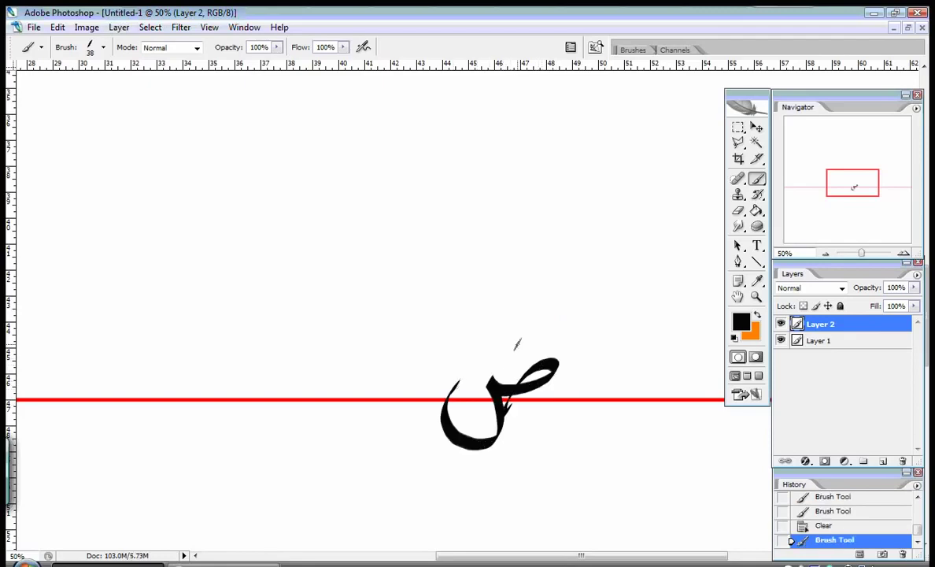
pyautogui.click(523, 348)
pyautogui.press('x')
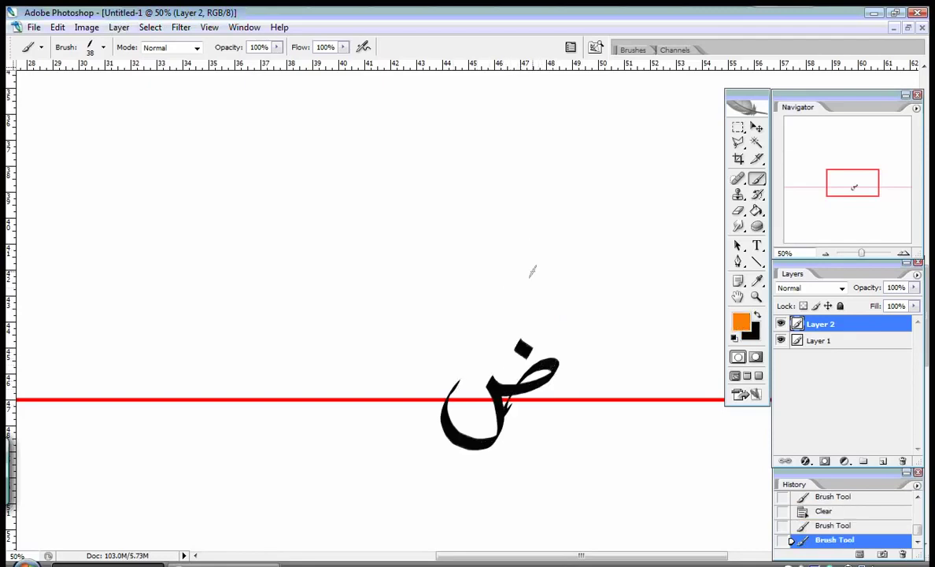
pyautogui.moveTo(525, 302); pyautogui.dragTo(446, 340)
pyautogui.hotkey('ctrl', 'z')
pyautogui.moveTo(522, 298); pyautogui.dragTo(458, 341)
pyautogui.hotkey('ctrl', 'z')
# Try an orange slanted stroke below the ض and another mark above it, undoing both.
pyautogui.moveTo(561, 438); pyautogui.dragTo(465, 480)
pyautogui.hotkey('ctrl', 'z')
pyautogui.moveTo(556, 288); pyautogui.dragTo(471, 326)
pyautogui.hotkey('ctrl', 'z')
# Paint an orange damma above the ض and a slanted kasra below it, then undo both marks.
pyautogui.moveTo(524, 290)
pyautogui.mouseDown()
pyautogui.moveTo(485, 329)
pyautogui.moveTo(466, 333)
pyautogui.mouseUp()
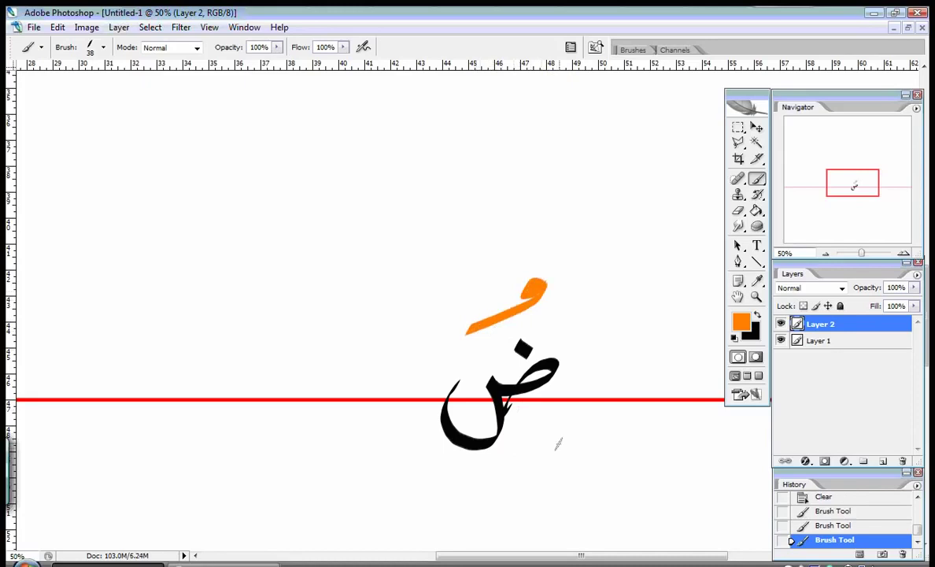
pyautogui.moveTo(556, 443); pyautogui.dragTo(466, 481)
pyautogui.hotkey('ctrl', 'z')
pyautogui.hotkey('ctrl', 'z')
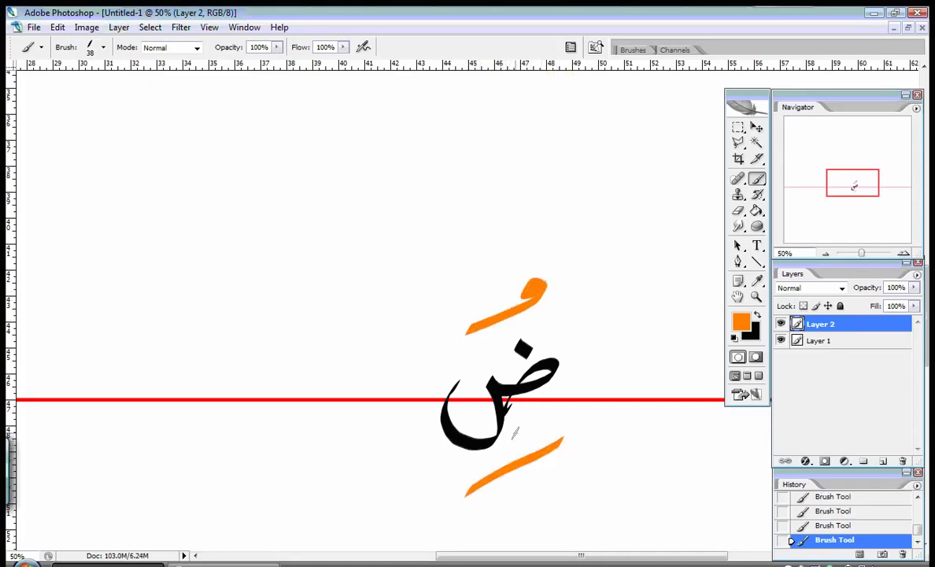
pyautogui.hotkey('ctrl', 'alt', 'z')
pyautogui.hotkey('ctrl', 'alt', 'z')
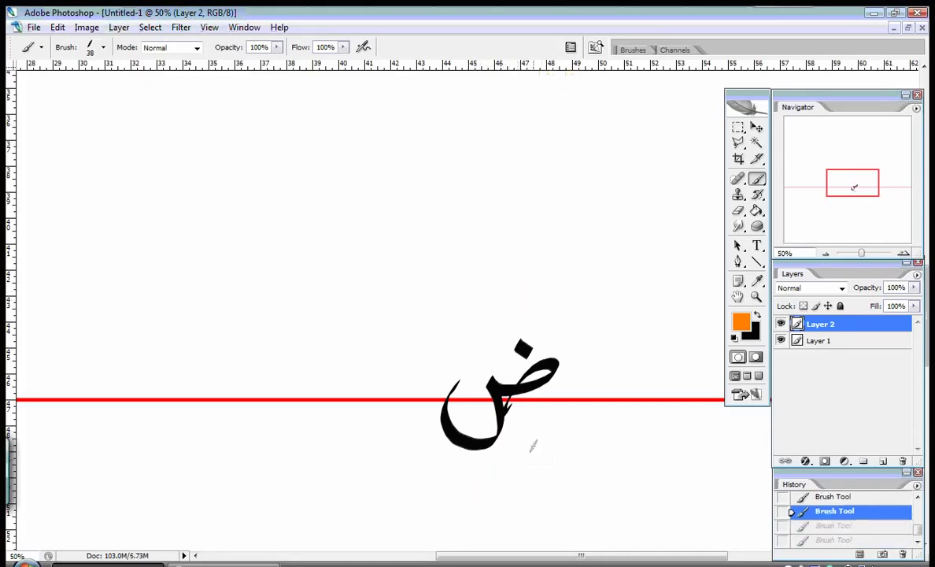
# Try one more orange slanted stroke below the ض, undo it, and clear the layer.
pyautogui.moveTo(549, 441); pyautogui.dragTo(475, 484)
pyautogui.hotkey('ctrl', 'z')
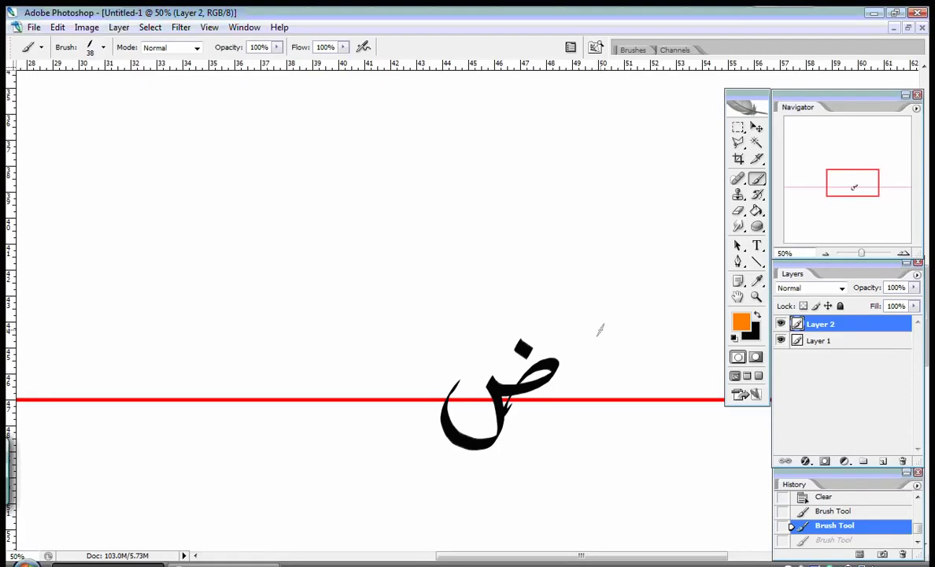
pyautogui.press('Delete')
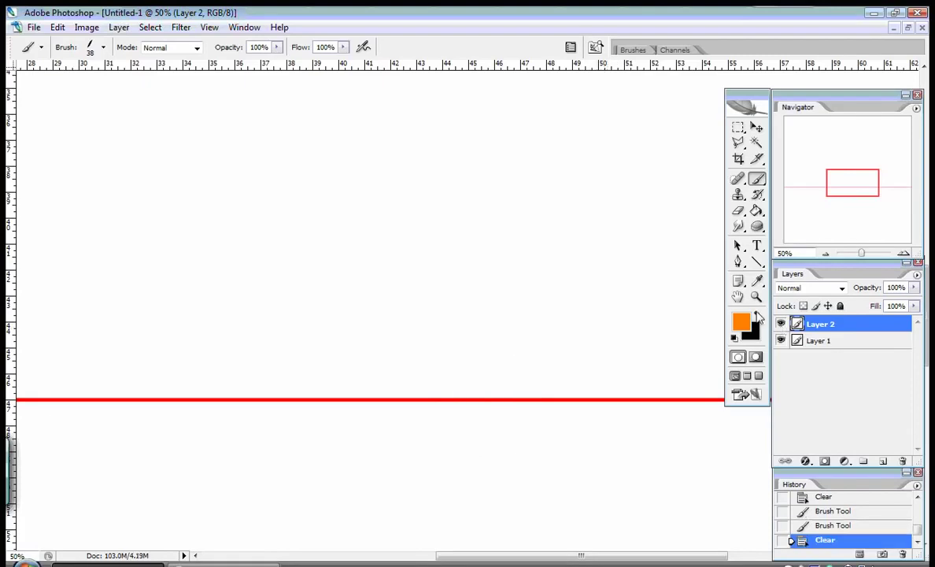
# With the panels hidden, paint the initial form of ص in black with trailing dashes and a long slanted divider beside it.
pyautogui.click(758, 315)
pyautogui.press('Tab')
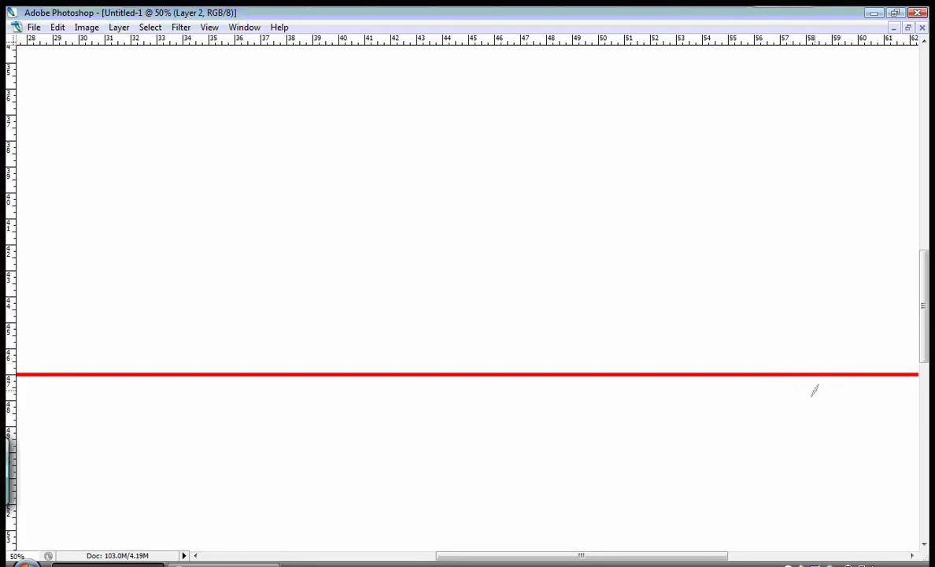
pyautogui.moveTo(815, 393)
pyautogui.mouseDown()
pyautogui.moveTo(850, 349)
pyautogui.moveTo(870, 354)
pyautogui.moveTo(862, 368)
pyautogui.moveTo(809, 370)
pyautogui.moveTo(801, 348)
pyautogui.moveTo(779, 368)
pyautogui.moveTo(697, 373)
pyautogui.mouseUp()
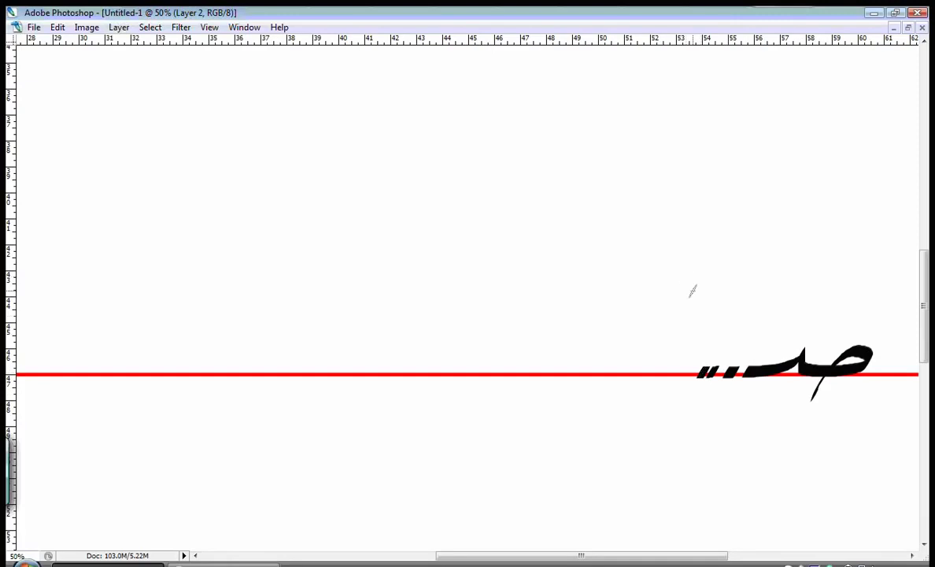
pyautogui.moveTo(728, 221); pyautogui.dragTo(600, 549)
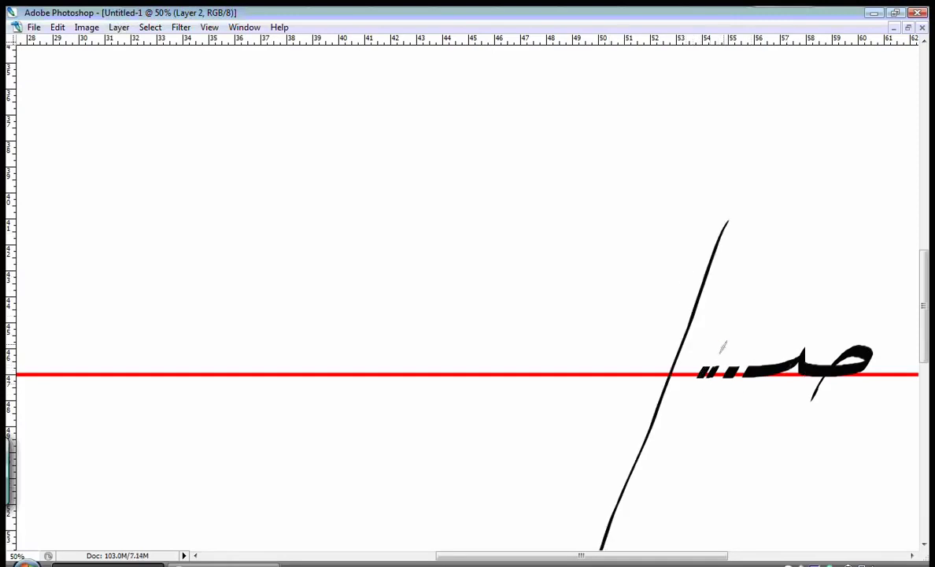
# Paint the medial form of ص past the divider with connecting dashes on both sides, and add a second slanted divider.
pyautogui.moveTo(607, 364); pyautogui.dragTo(555, 363)
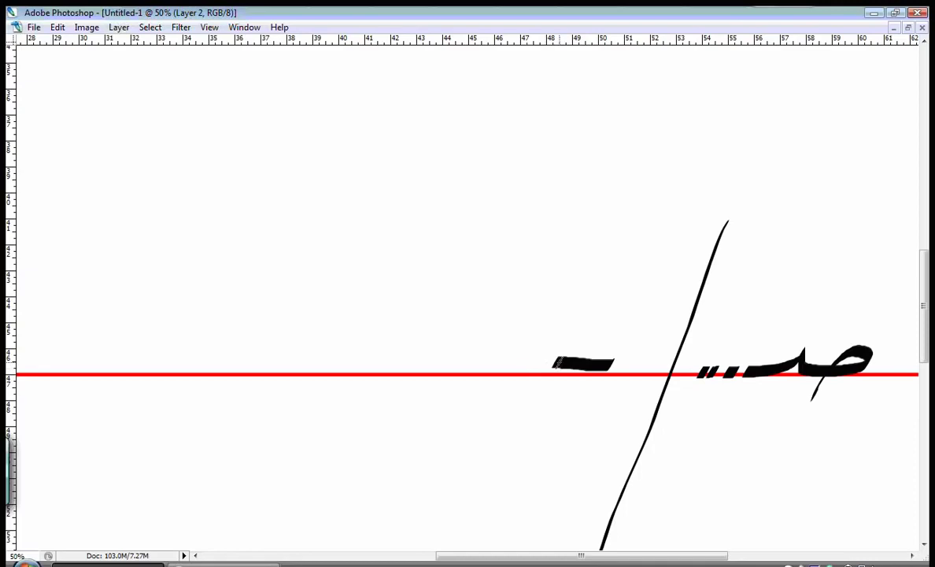
pyautogui.hotkey('ctrl', 'z')
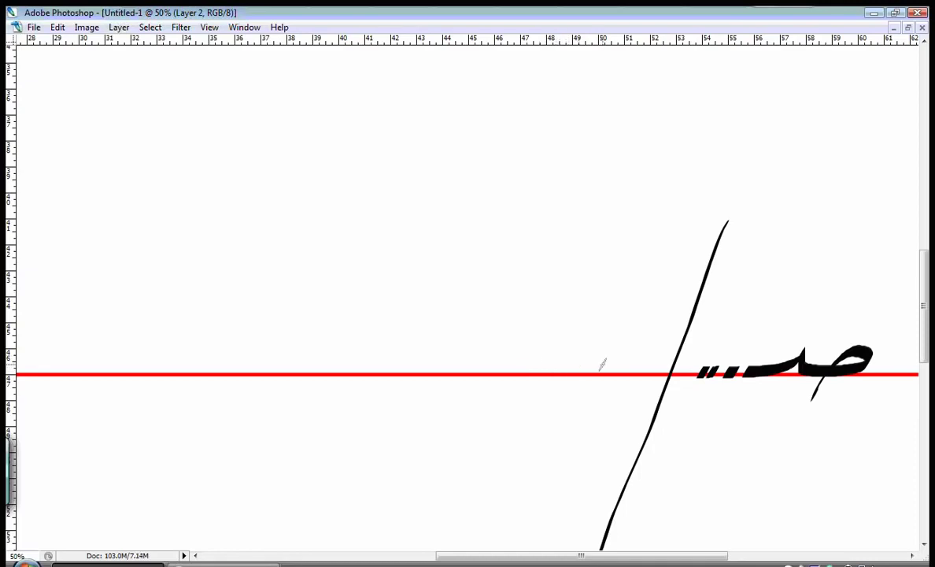
pyautogui.moveTo(612, 366); pyautogui.dragTo(549, 368)
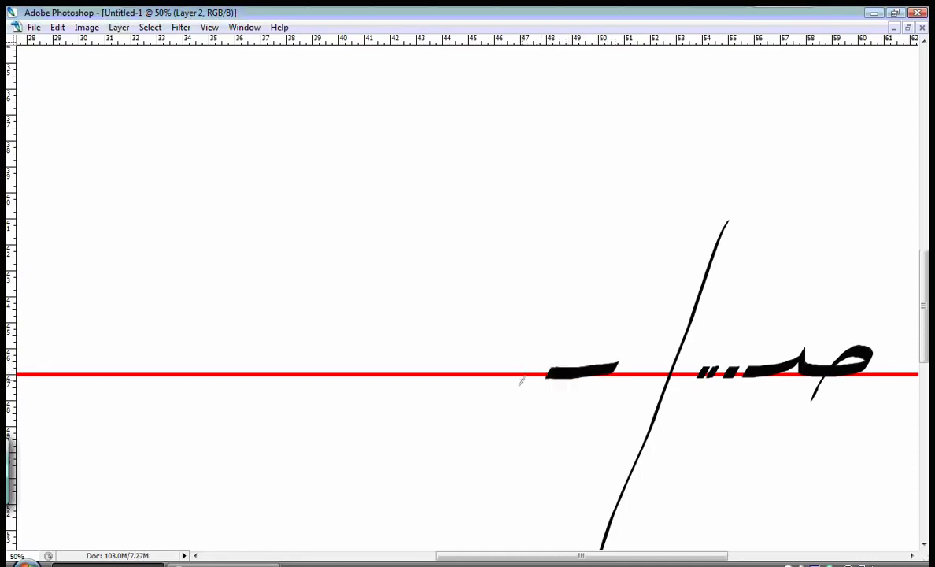
pyautogui.moveTo(496, 403)
pyautogui.mouseDown()
pyautogui.moveTo(527, 351)
pyautogui.moveTo(554, 345)
pyautogui.moveTo(559, 357)
pyautogui.moveTo(536, 368)
pyautogui.moveTo(496, 368)
pyautogui.moveTo(485, 351)
pyautogui.moveTo(462, 367)
pyautogui.mouseUp()
pyautogui.click(398, 370)
pyautogui.click(406, 370)
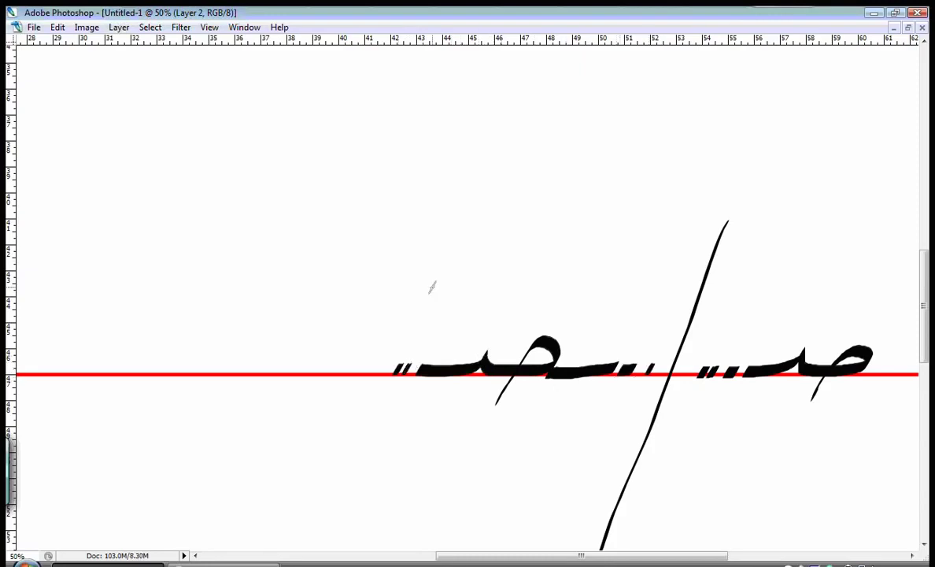
pyautogui.moveTo(478, 209); pyautogui.dragTo(298, 490)
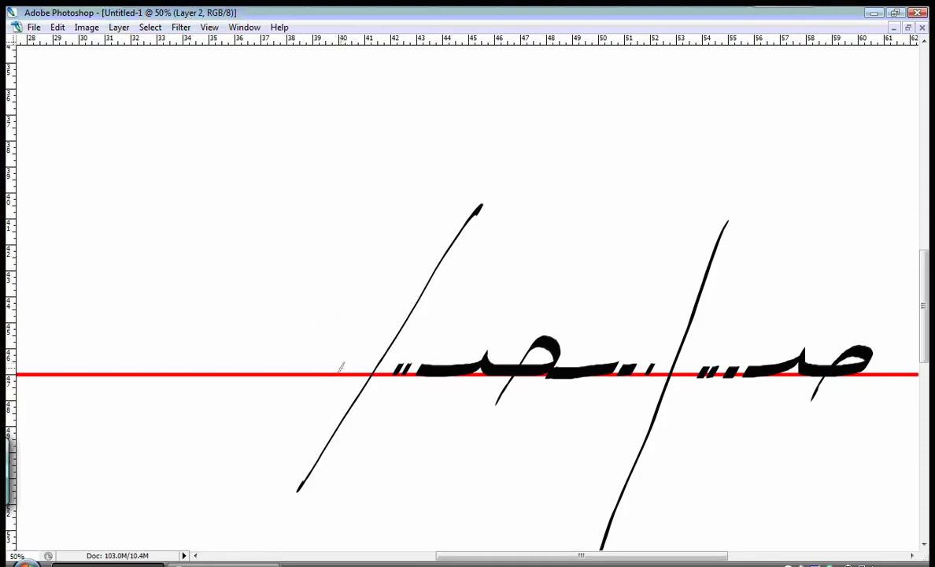
# Paint the final form of ص with its joining stroke on the baseline, beyond the second slanted divider.
pyautogui.moveTo(348, 364); pyautogui.dragTo(280, 363)
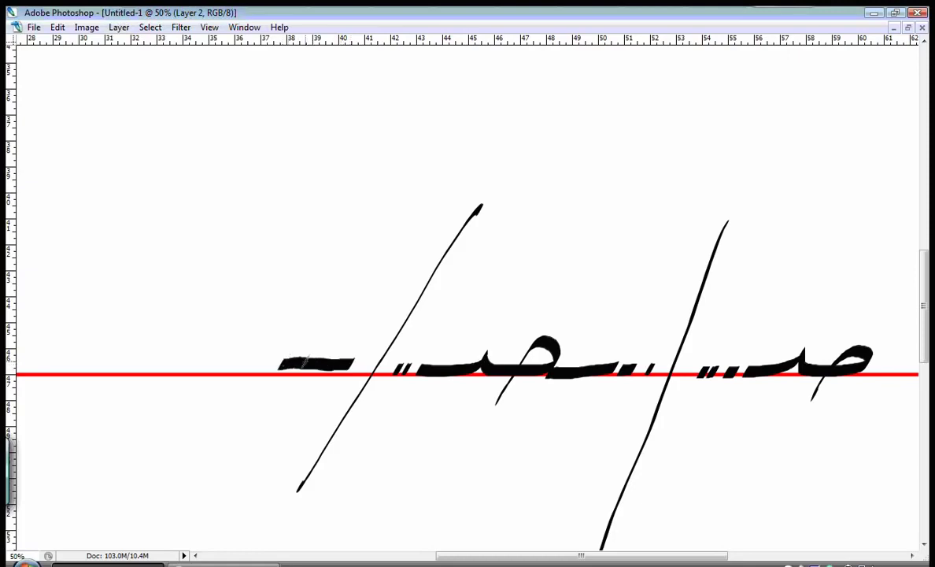
pyautogui.hotkey('ctrl', 'z')
pyautogui.moveTo(350, 363); pyautogui.dragTo(278, 364)
pyautogui.moveTo(222, 400)
pyautogui.mouseDown()
pyautogui.moveTo(265, 345)
pyautogui.moveTo(230, 370)
pyautogui.moveTo(187, 432)
pyautogui.moveTo(189, 354)
pyautogui.mouseUp()
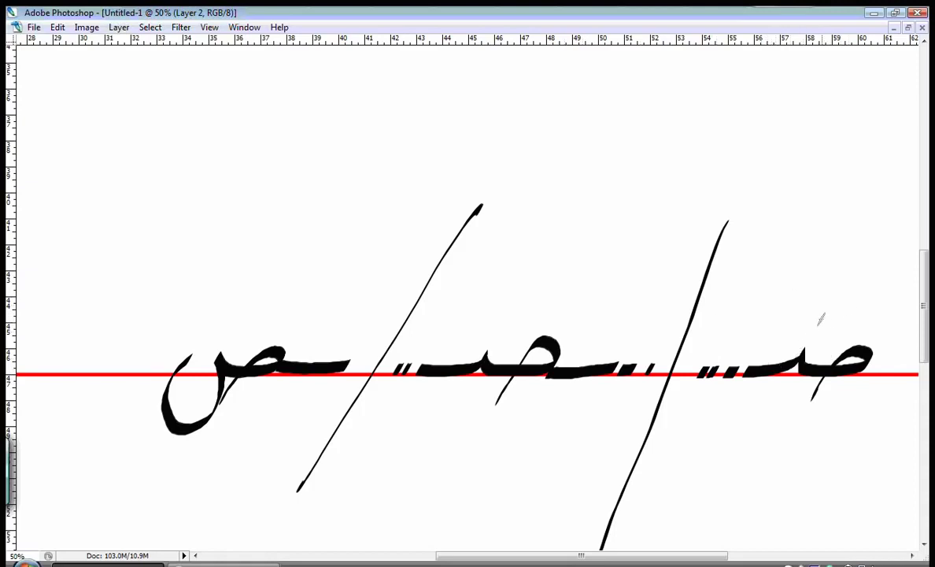
# Add a diamond dot above the initial, medial and final forms of ص to turn each into ض.
pyautogui.moveTo(822, 305); pyautogui.dragTo(824, 321)
pyautogui.moveTo(518, 304); pyautogui.dragTo(519, 318)
pyautogui.moveTo(244, 328); pyautogui.dragTo(252, 341)
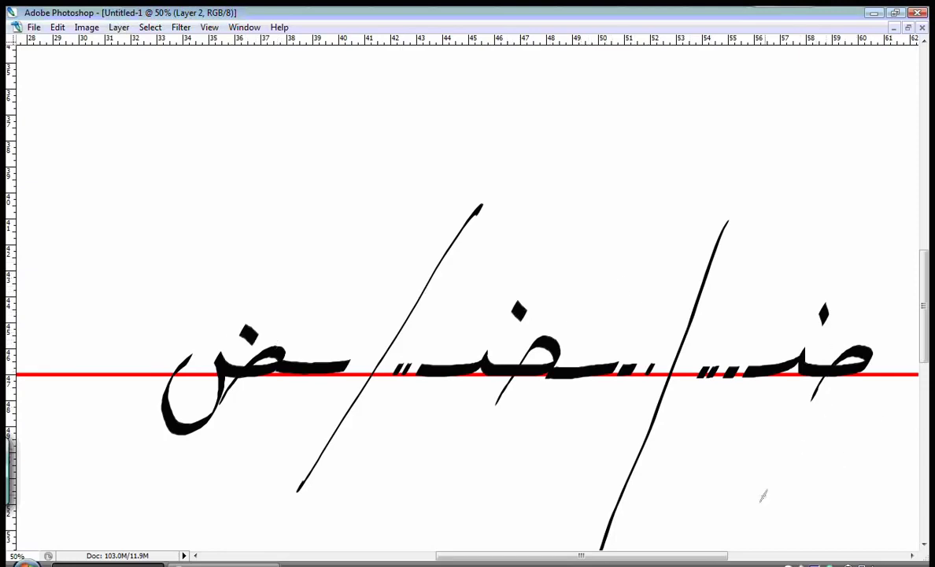
# Paint an initial خ with its dot beneath the initial ض, and circle the part following each letter's head for comparison.
pyautogui.moveTo(827, 463)
pyautogui.mouseDown()
pyautogui.moveTo(854, 461)
pyautogui.moveTo(806, 476)
pyautogui.moveTo(721, 473)
pyautogui.mouseUp()
pyautogui.moveTo(821, 427); pyautogui.dragTo(828, 438)
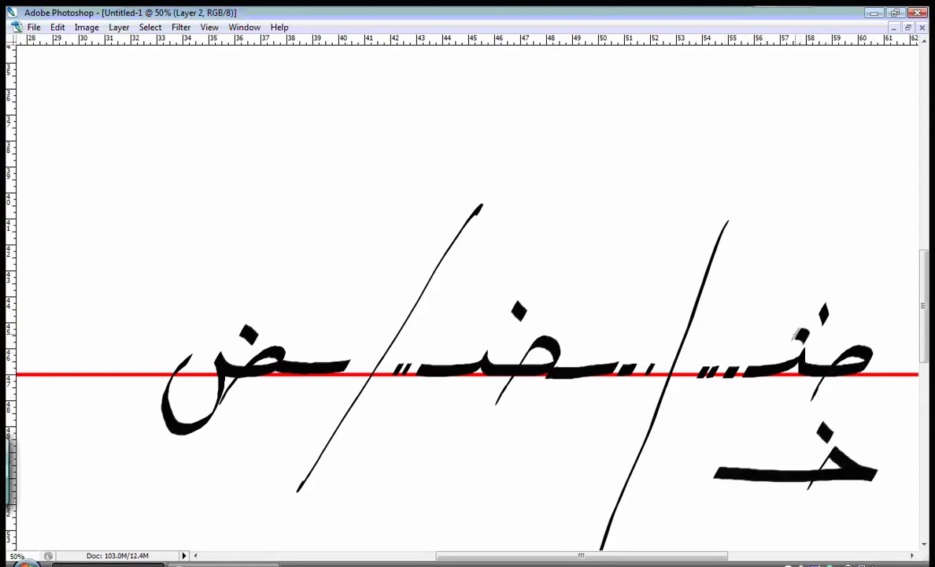
pyautogui.moveTo(795, 363); pyautogui.dragTo(775, 384)
pyautogui.moveTo(776, 455)
pyautogui.mouseDown()
pyautogui.moveTo(747, 475)
pyautogui.moveTo(789, 480)
pyautogui.moveTo(716, 460)
pyautogui.moveTo(776, 455)
pyautogui.mouseUp()
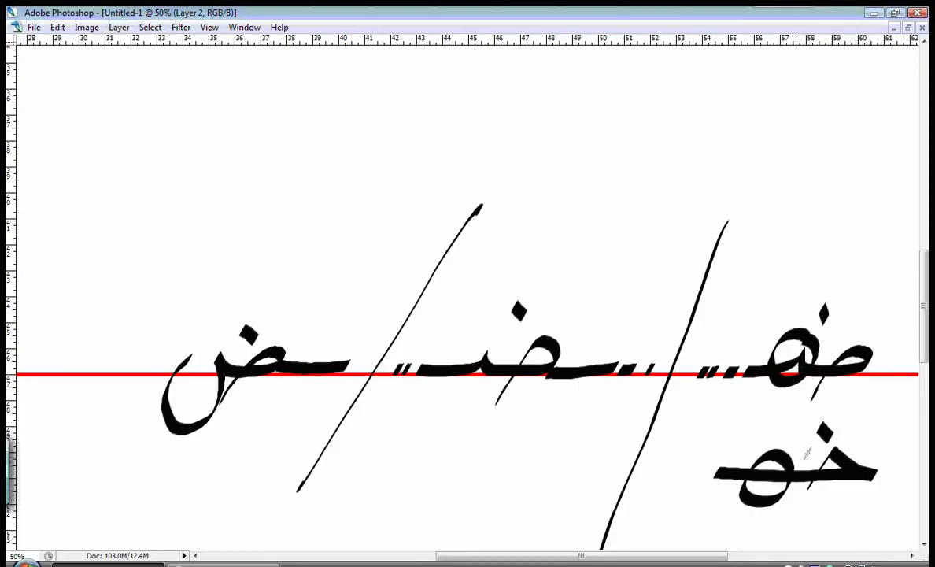
# Paint an initial ص with a slanted tail above the initial ض and draw a circle around it.
pyautogui.moveTo(837, 234)
pyautogui.mouseDown()
pyautogui.moveTo(817, 214)
pyautogui.moveTo(779, 229)
pyautogui.moveTo(742, 266)
pyautogui.mouseUp()
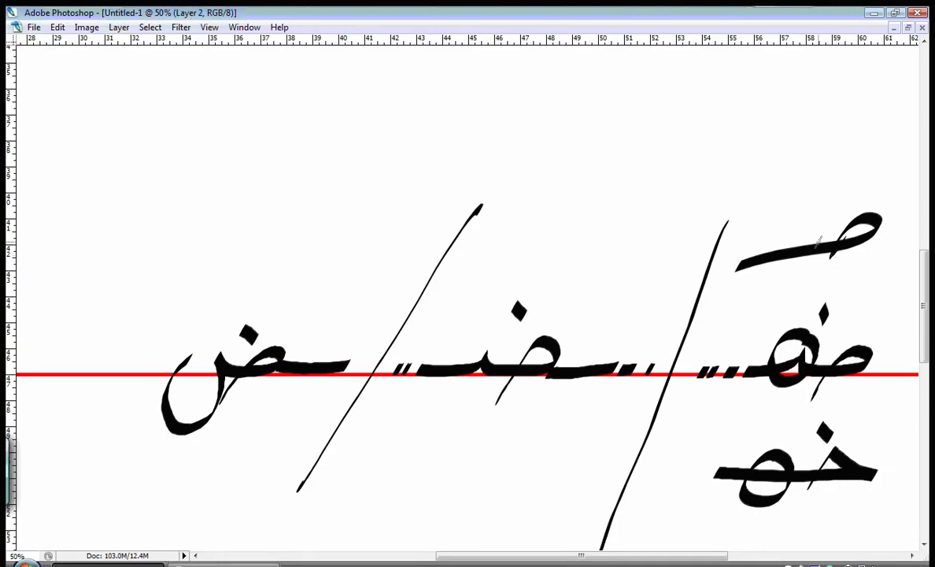
pyautogui.moveTo(811, 243)
pyautogui.mouseDown()
pyautogui.moveTo(776, 250)
pyautogui.moveTo(796, 241)
pyautogui.moveTo(823, 251)
pyautogui.moveTo(752, 252)
pyautogui.mouseUp()
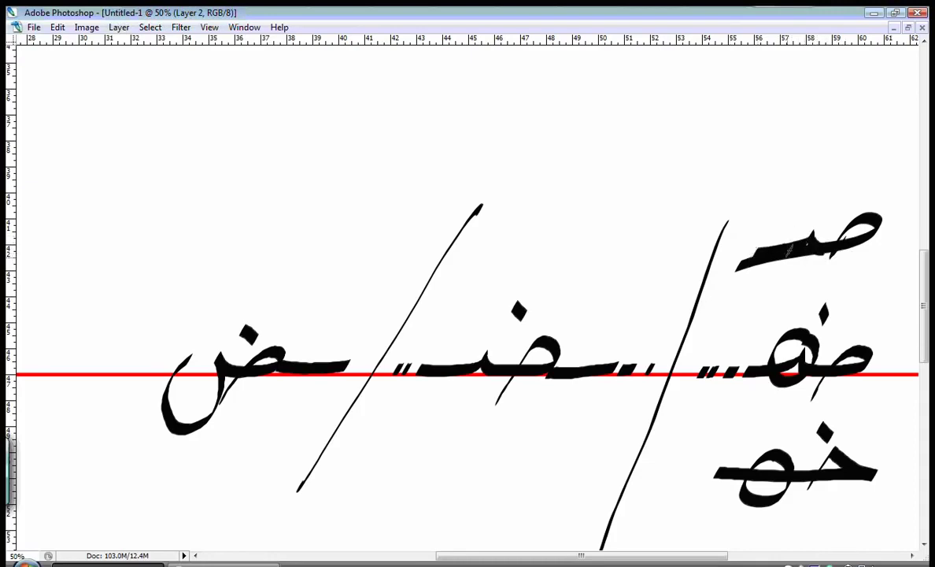
pyautogui.moveTo(865, 205)
pyautogui.mouseDown()
pyautogui.moveTo(773, 208)
pyautogui.moveTo(805, 285)
pyautogui.moveTo(911, 255)
pyautogui.moveTo(917, 216)
pyautogui.mouseUp()
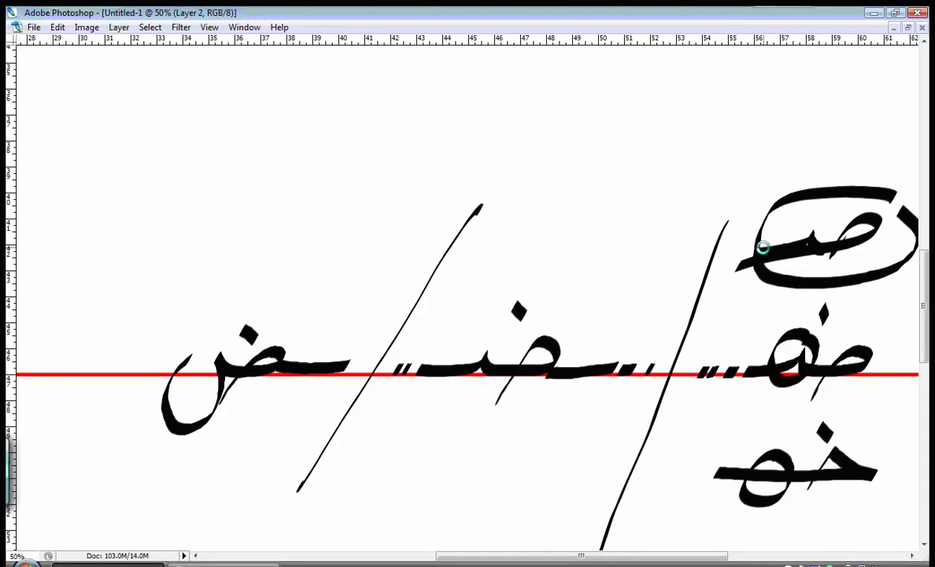
# Clear all lettering from Layer 2 and paint an isolated ص in black on the red baseline.
pyautogui.press('Delete')
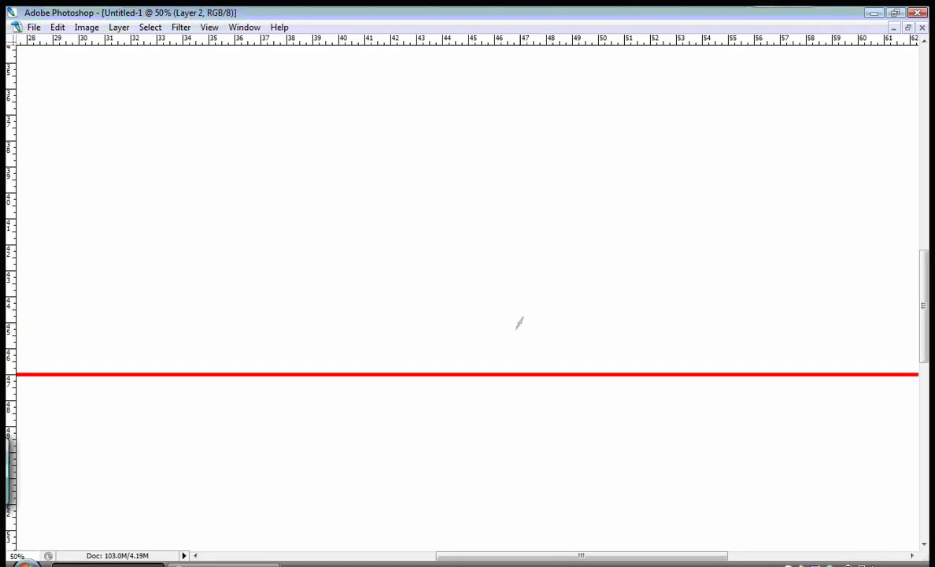
pyautogui.moveTo(474, 376)
pyautogui.mouseDown()
pyautogui.moveTo(465, 392)
pyautogui.moveTo(517, 334)
pyautogui.moveTo(459, 365)
pyautogui.moveTo(443, 413)
pyautogui.moveTo(423, 341)
pyautogui.mouseUp()
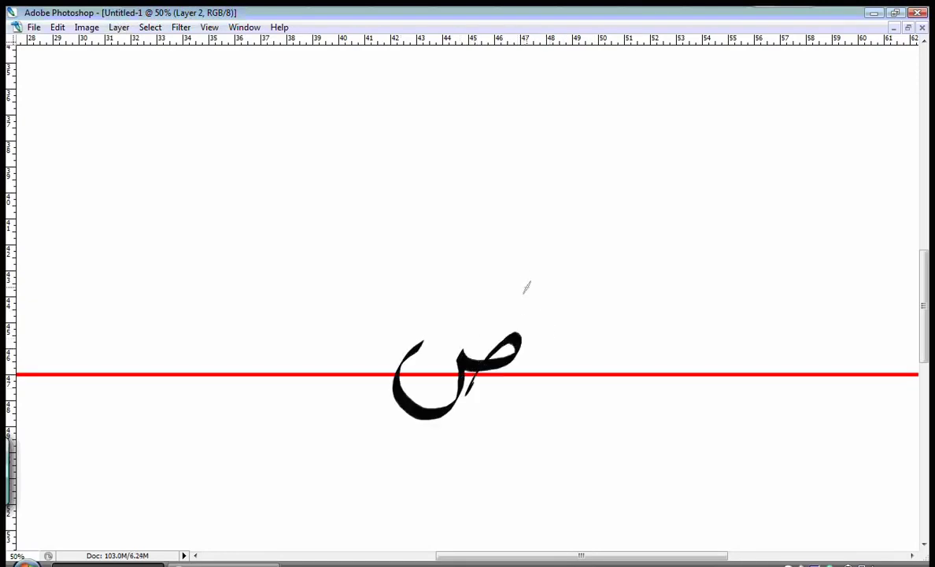
# Pick orange in the Color Picker as the second painting colour for the vowel marks.
pyautogui.press('Tab')
pyautogui.click(750, 331)
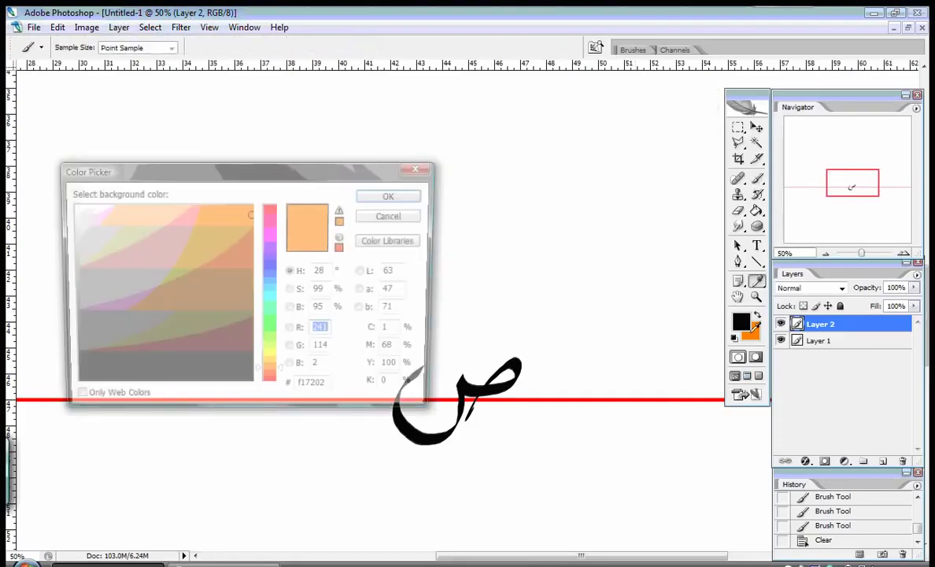
pyautogui.click(392, 196)
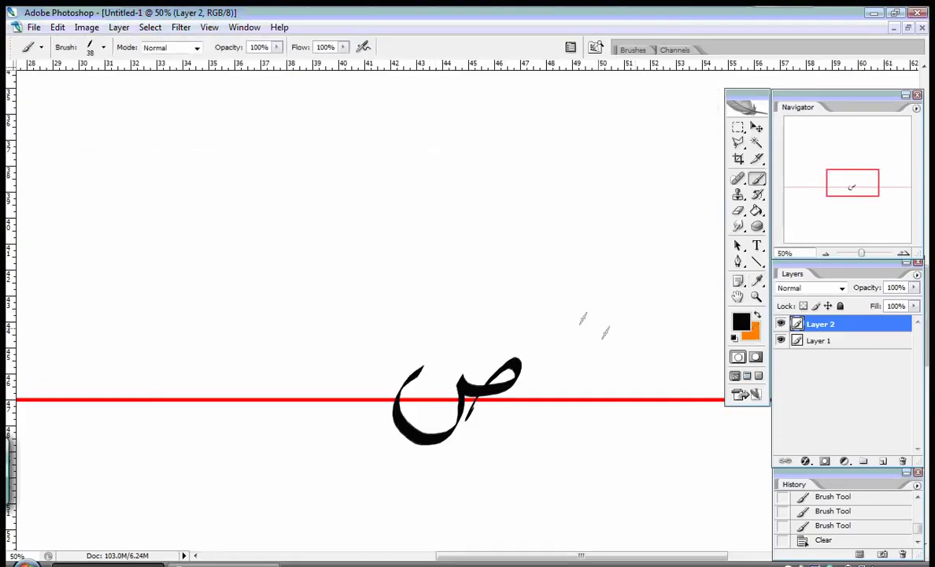
pyautogui.press('Tab')
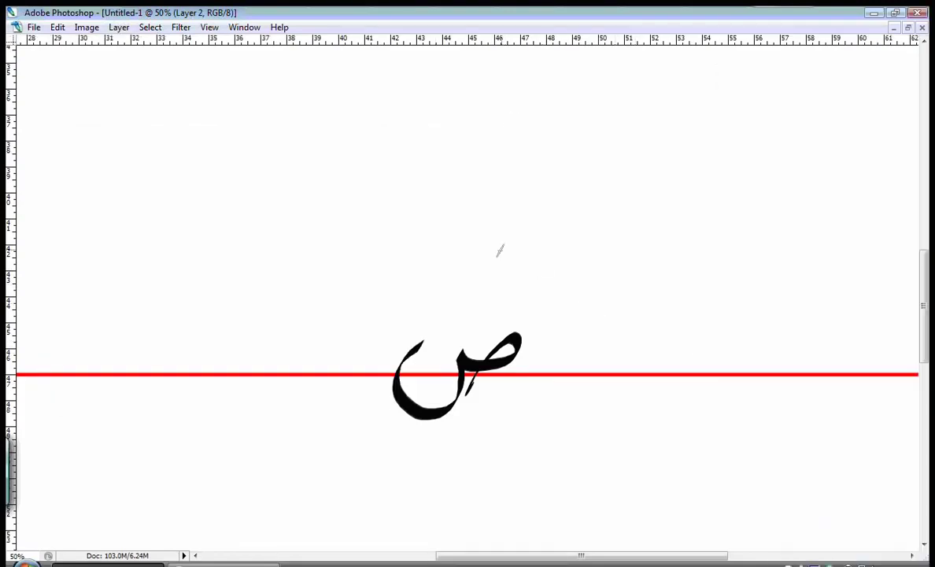
# Paint orange vowel marks above the isolated ص and a kasra beneath it, undoing each mark.
pyautogui.moveTo(433, 303)
pyautogui.mouseDown()
pyautogui.moveTo(526, 265)
pyautogui.moveTo(441, 307)
pyautogui.mouseUp()
pyautogui.hotkey('ctrl', 'z')
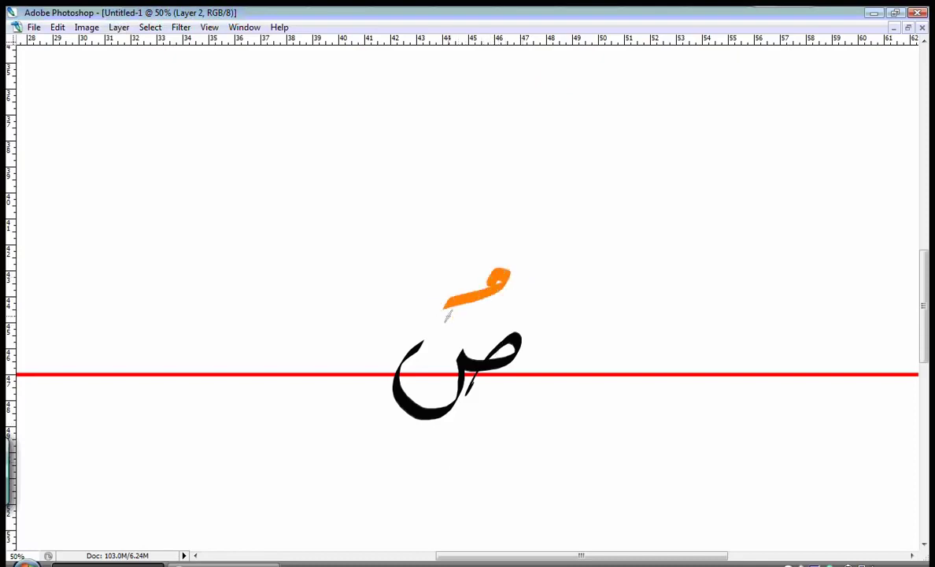
pyautogui.hotkey('ctrl', 'z')
pyautogui.moveTo(527, 410); pyautogui.dragTo(412, 454)
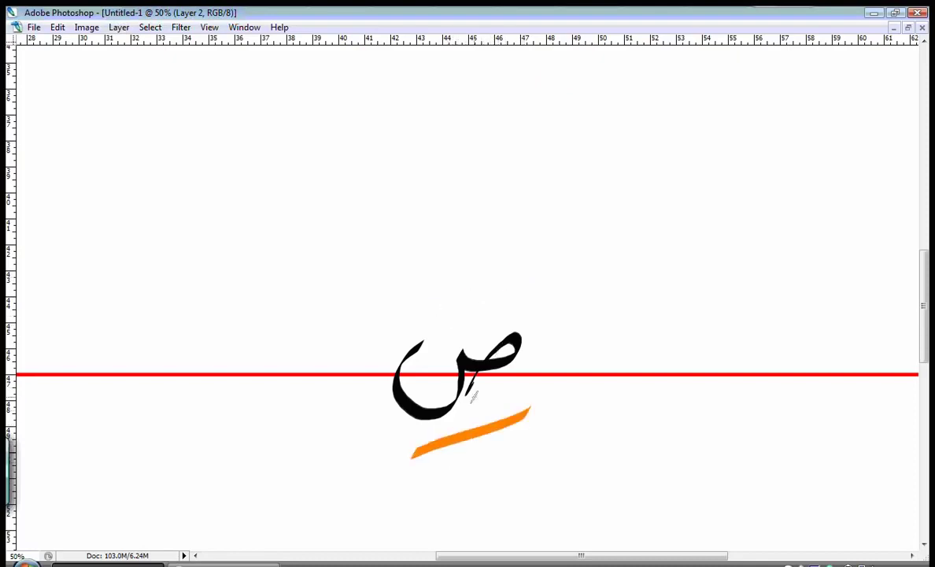
pyautogui.hotkey('ctrl', 'z')
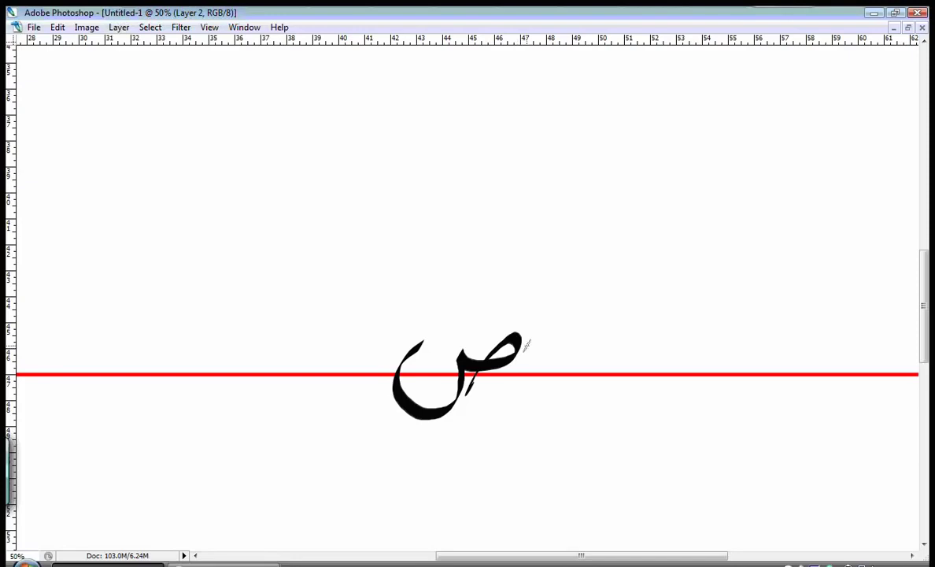
# Switch the brush back to black and add a diamond dot above the isolated ص to make ض.
pyautogui.press('Tab')
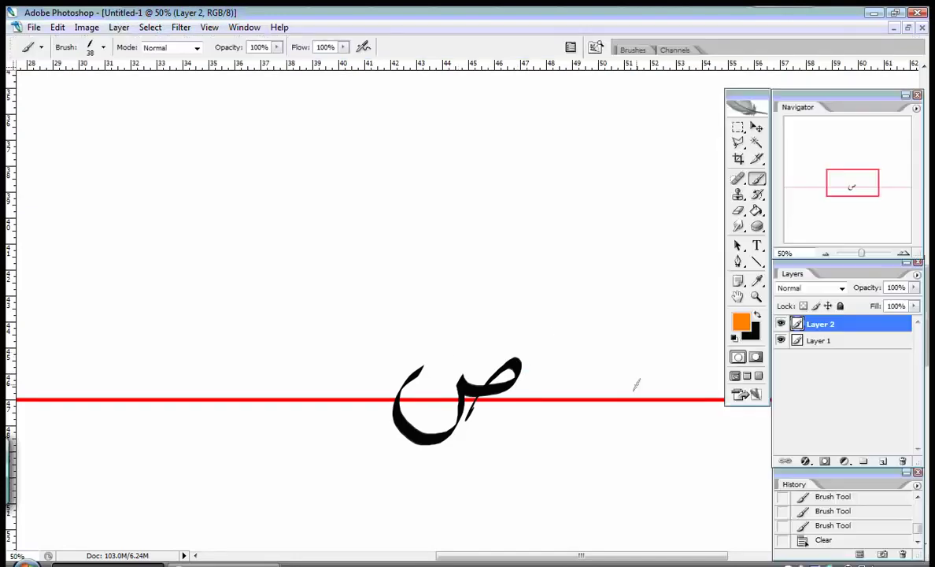
pyautogui.press('x')
pyautogui.click(483, 333)
pyautogui.press('Tab')
# Switch the brush to orange and paint a fatha and a damma above the ض and a kasra below it, undoing each mark.
pyautogui.press('Tab')
pyautogui.press('x')
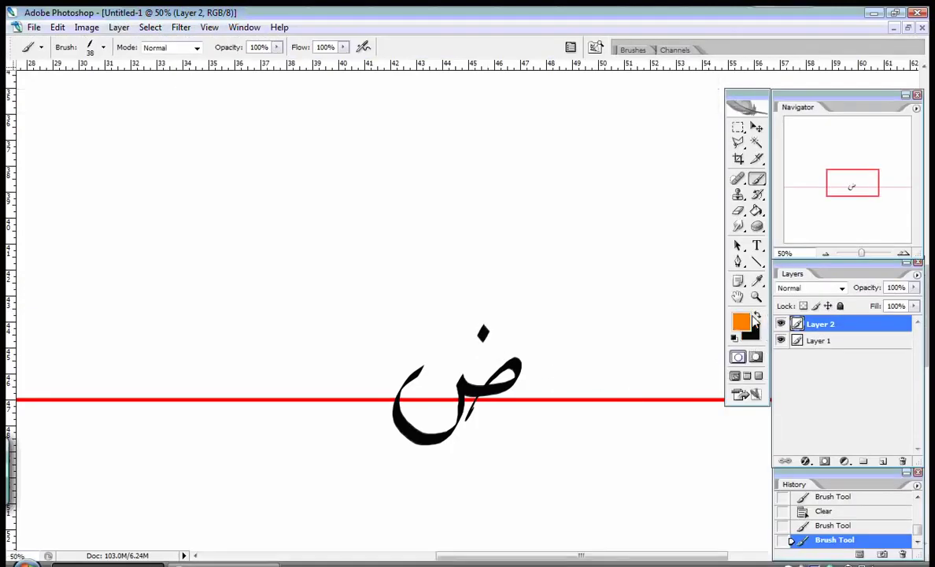
pyautogui.press('Tab')
pyautogui.moveTo(510, 235); pyautogui.dragTo(419, 282)
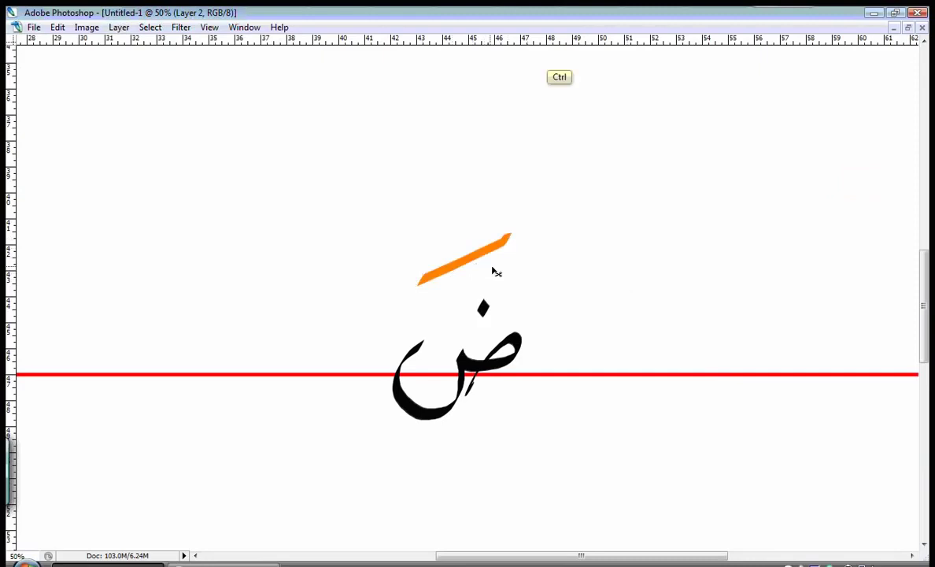
pyautogui.hotkey('ctrl', 'z')
pyautogui.moveTo(483, 245); pyautogui.dragTo(418, 286)
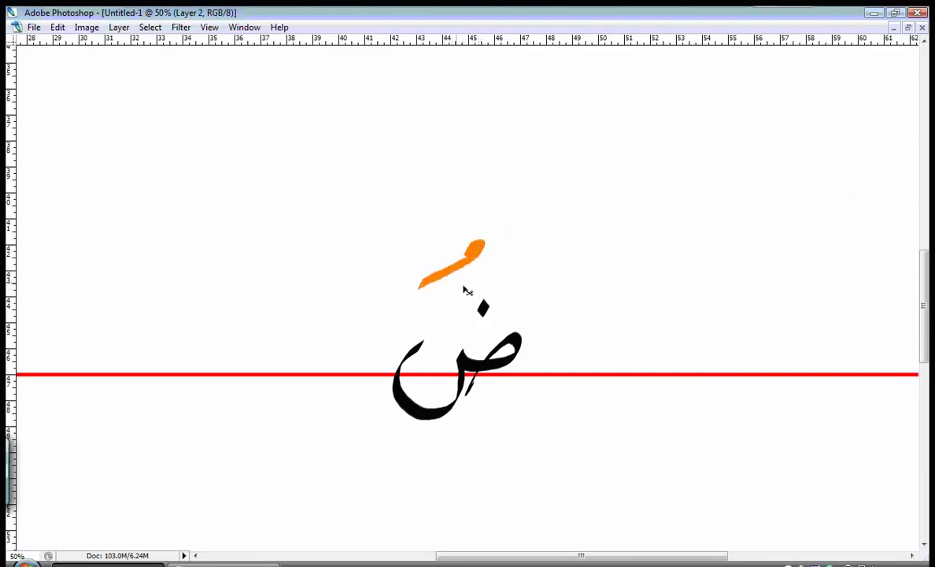
pyautogui.hotkey('ctrl', 'z')
pyautogui.moveTo(514, 415); pyautogui.dragTo(429, 454)
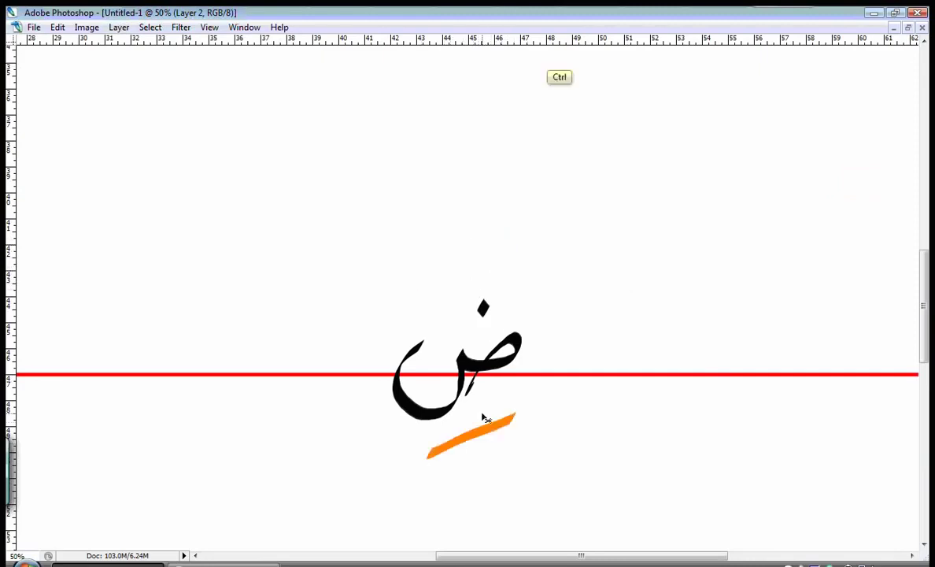
pyautogui.hotkey('ctrl', 'z')
# Paint further slanted orange vowel strokes above and below the ض, undoing each one.
pyautogui.moveTo(527, 238); pyautogui.dragTo(426, 294)
pyautogui.hotkey('ctrl', 'z')
pyautogui.hotkey('ctrl', 'z')
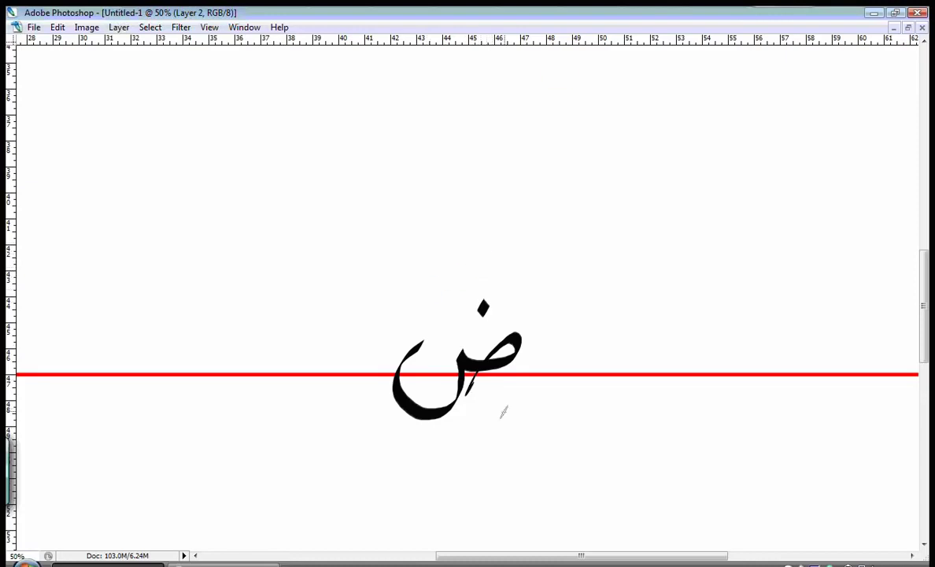
pyautogui.moveTo(515, 410); pyautogui.dragTo(421, 450)
pyautogui.hotkey('ctrl', 'z')
pyautogui.hscroll(-1, 198, 525)
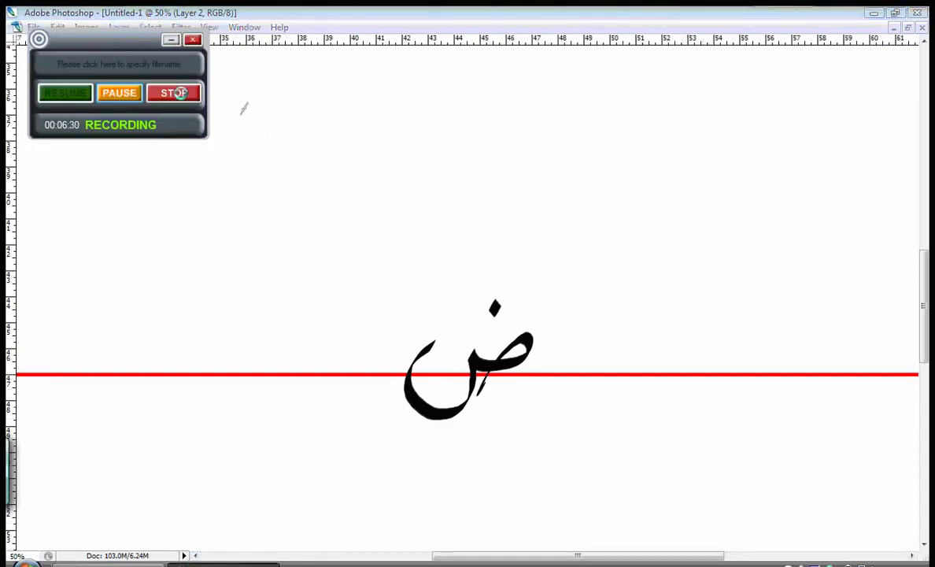